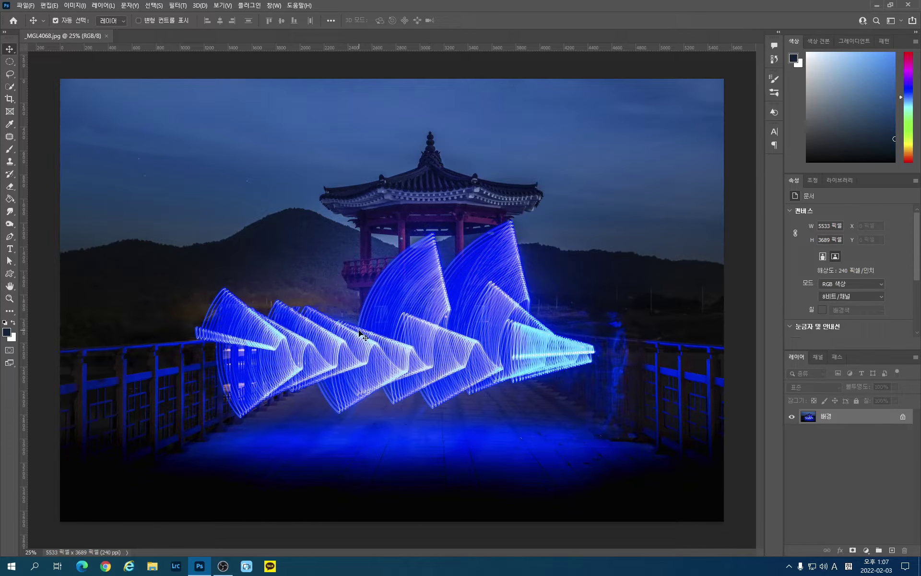
Examine the noise on the pavilion and mountainside up close and duplicate the background layer.
{"action": "scroll", "coordinate": [359, 331], "scroll_direction": "up", "scroll_amount": 3}
{"action": "scroll", "coordinate": [344, 315], "scroll_direction": "down", "scroll_amount": 2}
{"action": "scroll", "coordinate": [352, 295], "scroll_direction": "up", "scroll_amount": 2}
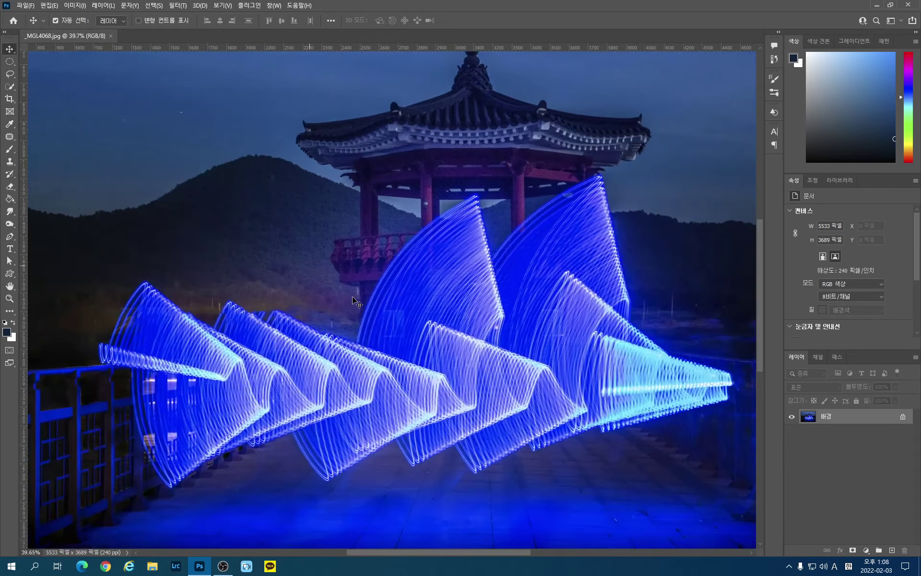
{"action": "scroll", "coordinate": [352, 295], "scroll_direction": "up", "scroll_amount": 6}
{"action": "scroll", "coordinate": [353, 300], "scroll_direction": "up", "scroll_amount": 1}
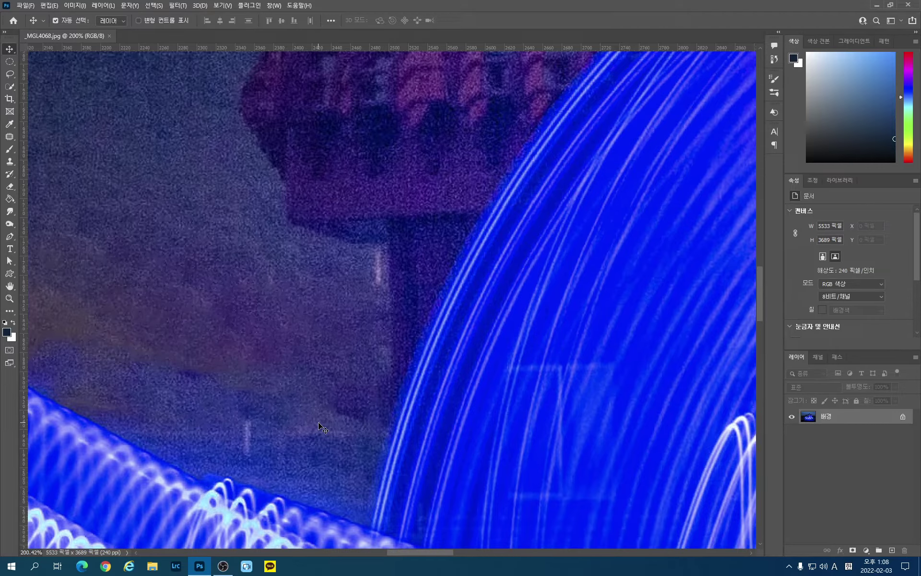
{"action": "key", "text": "ctrl+j"}
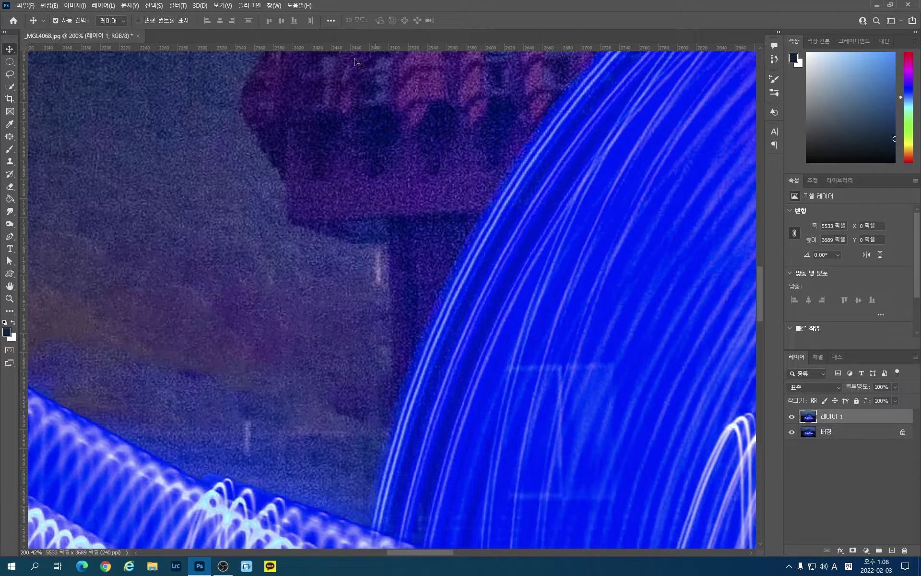
Start the Dust & Scratches noise filter on the duplicate layer and set its radius to 3 pixels.
{"action": "left_click", "coordinate": [177, 5]}
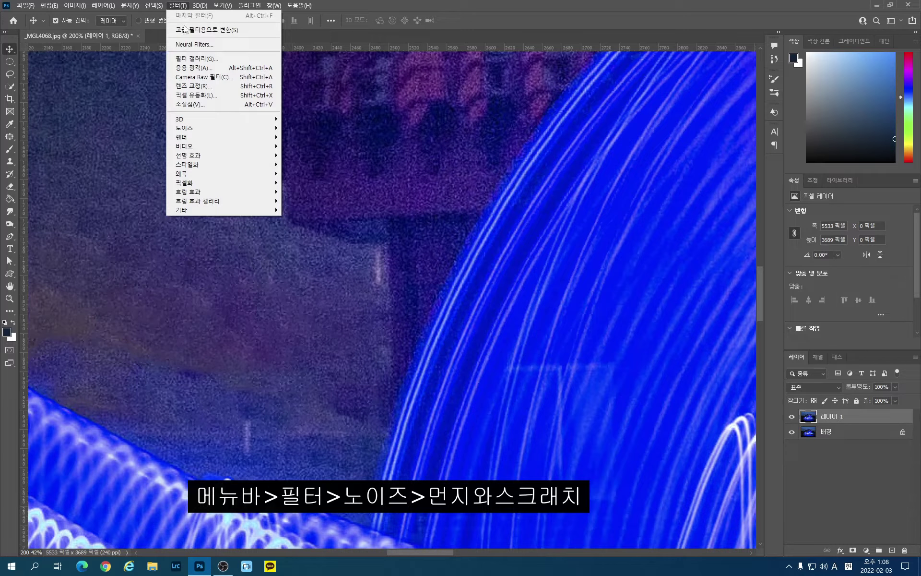
{"action": "mouse_move", "coordinate": [216, 132]}
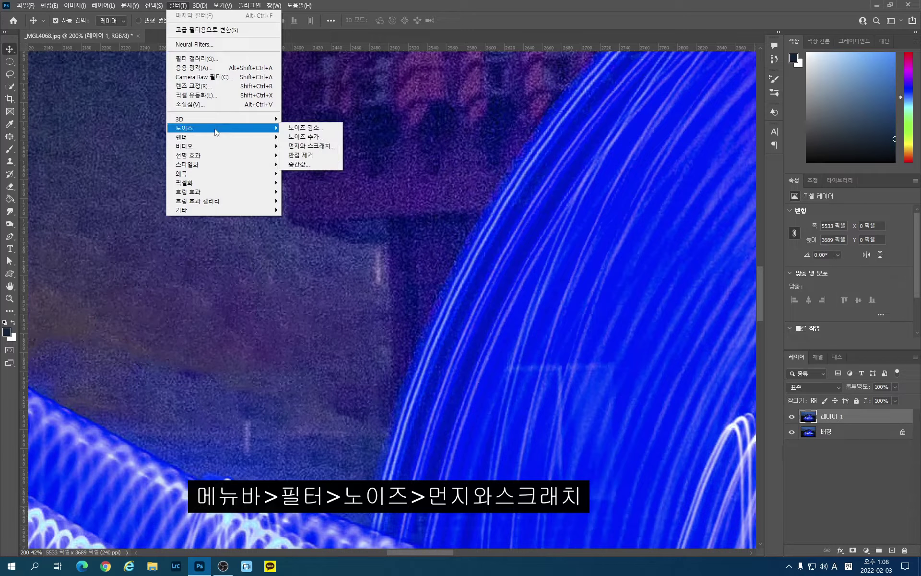
{"action": "left_click", "coordinate": [309, 144]}
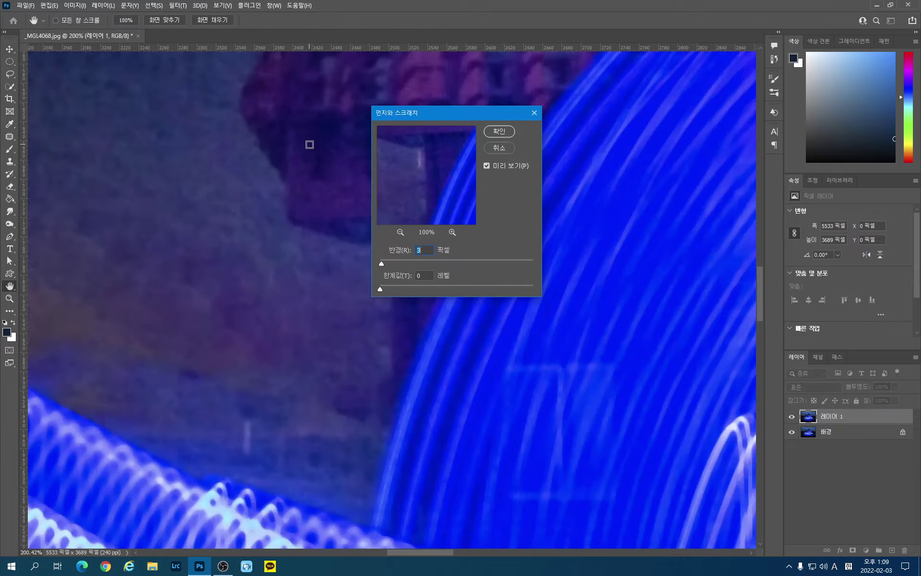
{"action": "key", "text": "Down"}
{"action": "key", "text": "Down"}
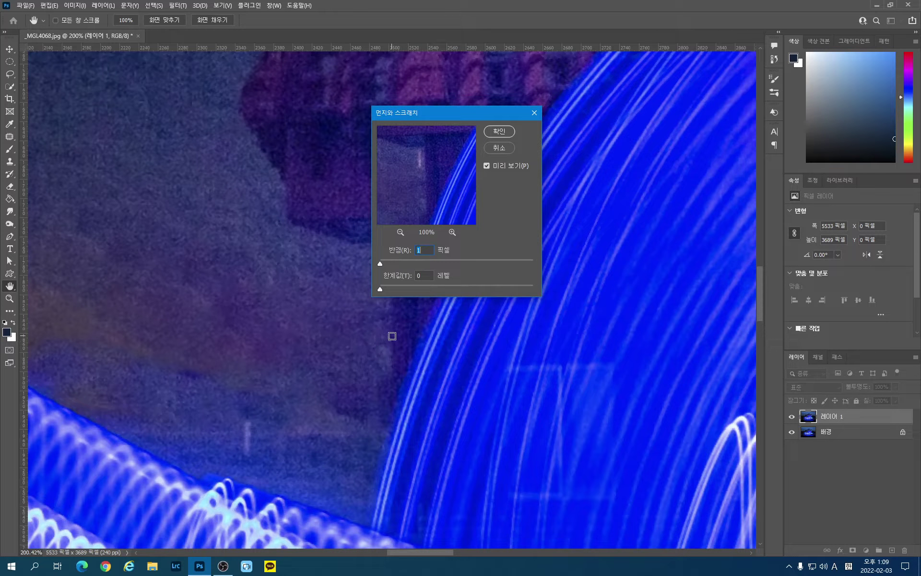
{"action": "key", "text": "Up"}
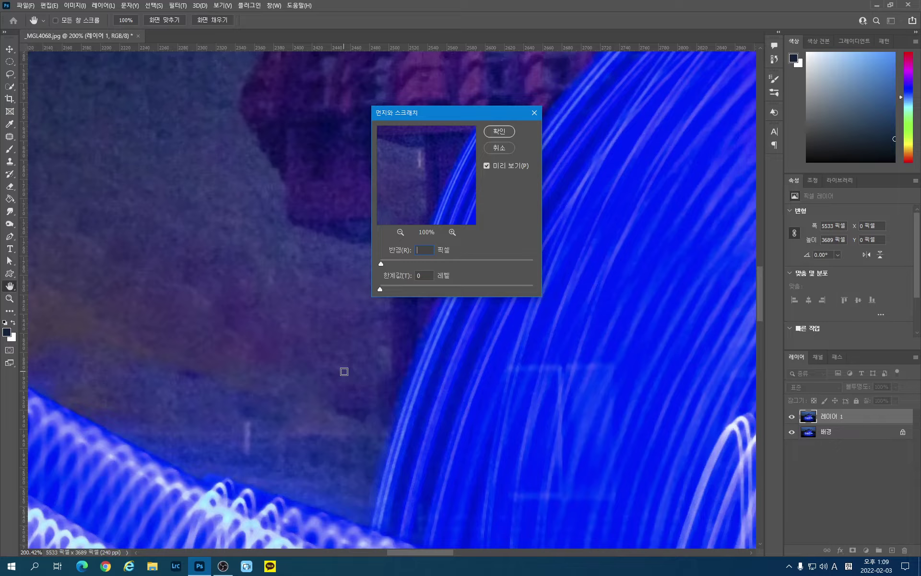
{"action": "type", "text": "3"}
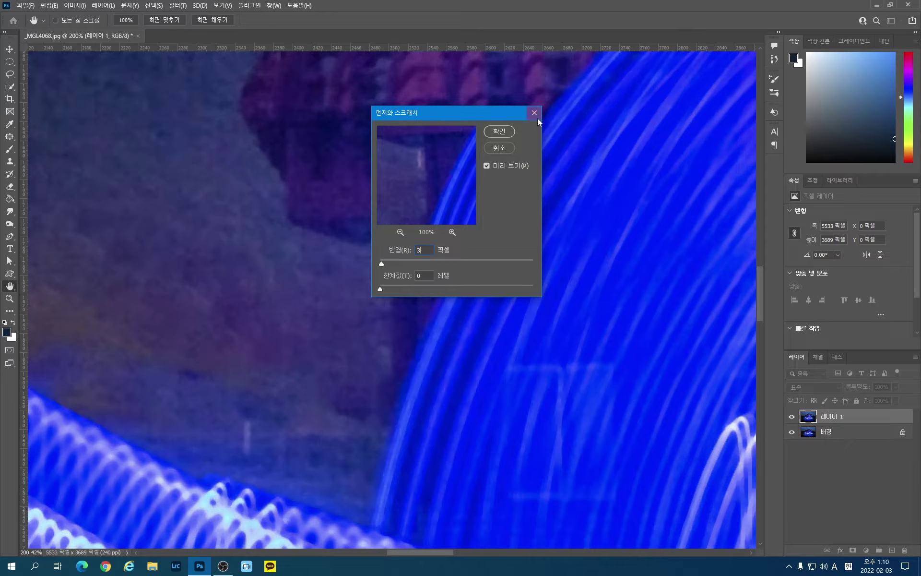
Compare the image with the filter preview off and on, and apply the Dust & Scratches filter.
{"action": "left_click", "coordinate": [485, 165]}
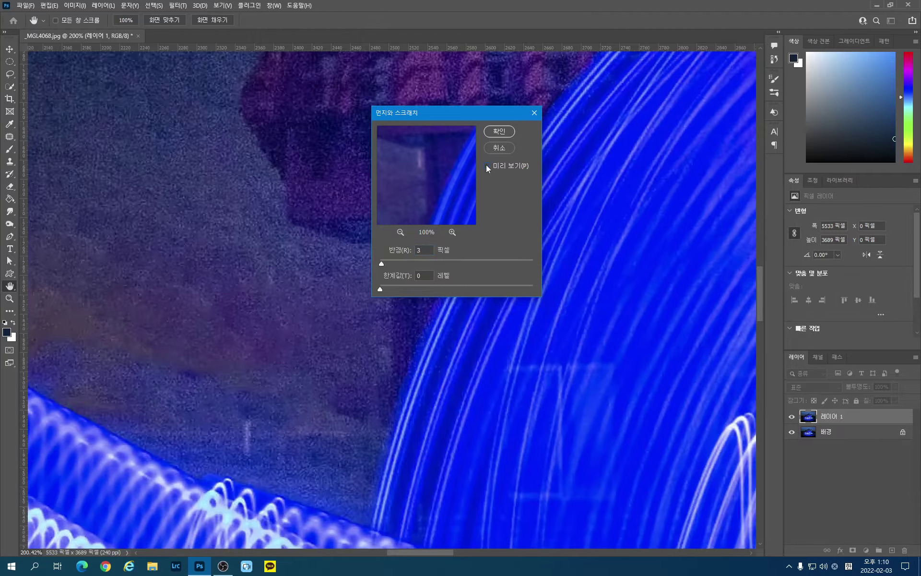
{"action": "left_click", "coordinate": [486, 165]}
{"action": "left_click", "coordinate": [486, 165]}
{"action": "left_click", "coordinate": [485, 165]}
{"action": "left_click", "coordinate": [486, 165]}
{"action": "left_click", "coordinate": [486, 165]}
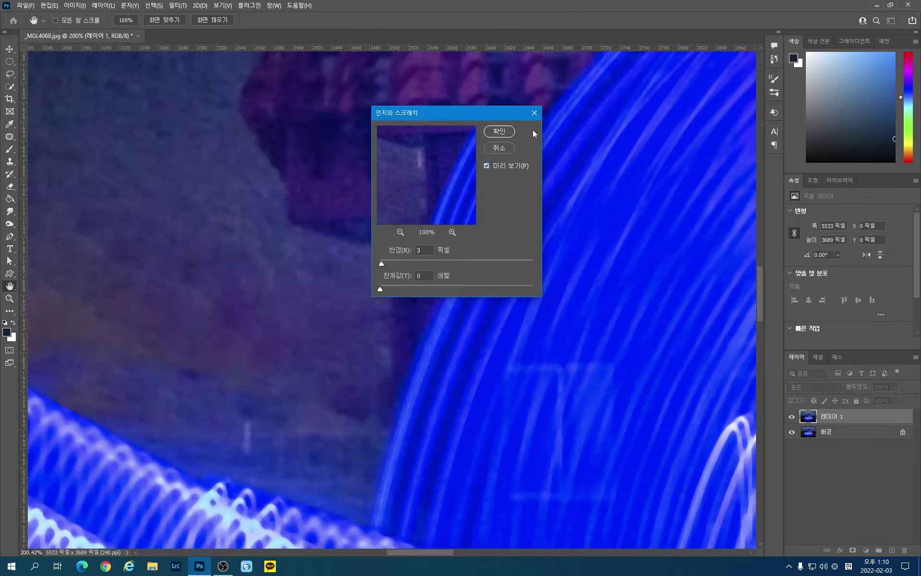
{"action": "left_click", "coordinate": [500, 130]}
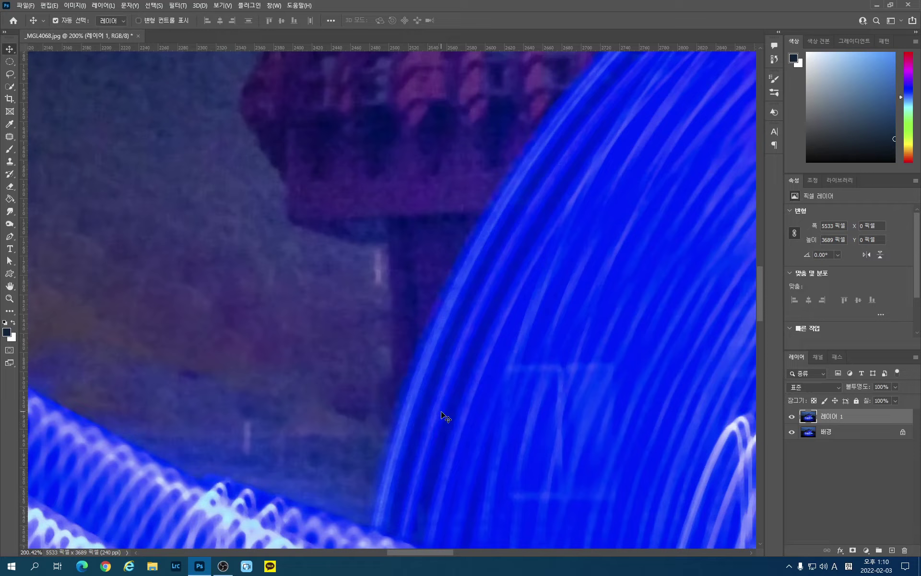
Compare the wider scene with the filtered layer hidden and shown.
{"action": "scroll", "coordinate": [266, 297], "scroll_direction": "down", "scroll_amount": 5}
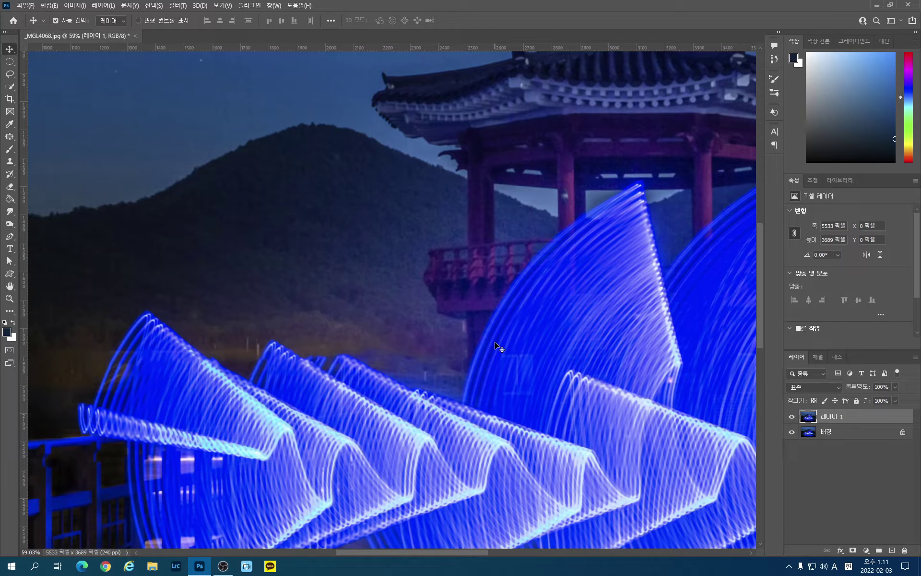
{"action": "left_click", "coordinate": [792, 418]}
{"action": "left_click", "coordinate": [792, 418]}
{"action": "left_click", "coordinate": [791, 418]}
{"action": "left_click", "coordinate": [792, 418]}
{"action": "left_click", "coordinate": [792, 417]}
Add a white layer mask to the filtered layer and set the Brush opacity to 100%.
{"action": "left_click", "coordinate": [851, 550]}
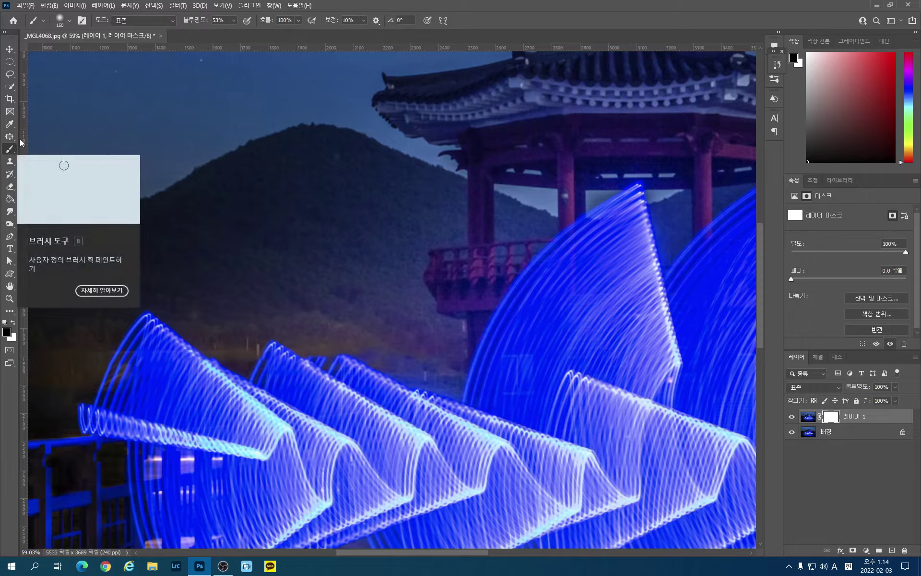
{"action": "type", "text": "1"}
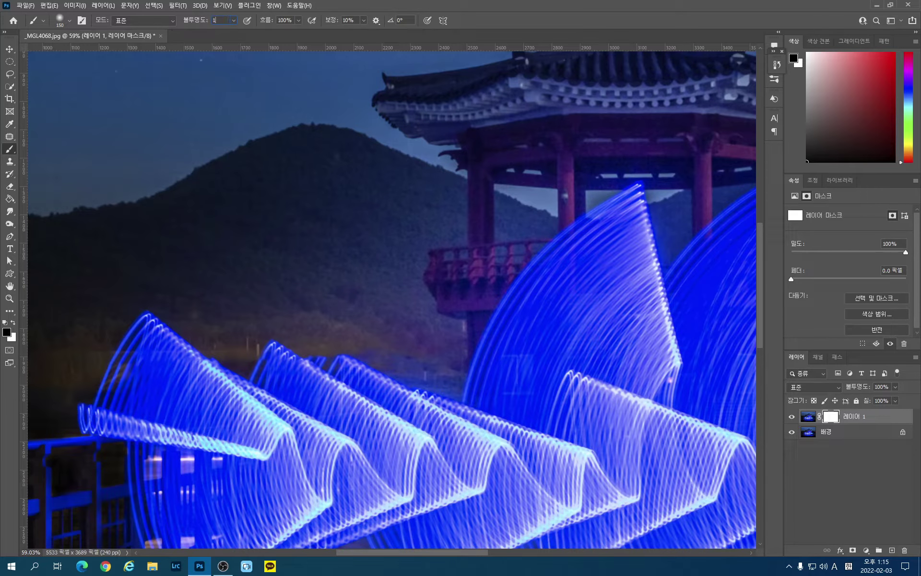
{"action": "type", "text": "00"}
{"action": "key", "text": "Return"}
Paint the layer mask black over the blue light trails, using a 60-pixel brush along their edges.
{"action": "scroll", "coordinate": [604, 376], "scroll_direction": "down", "scroll_amount": 3}
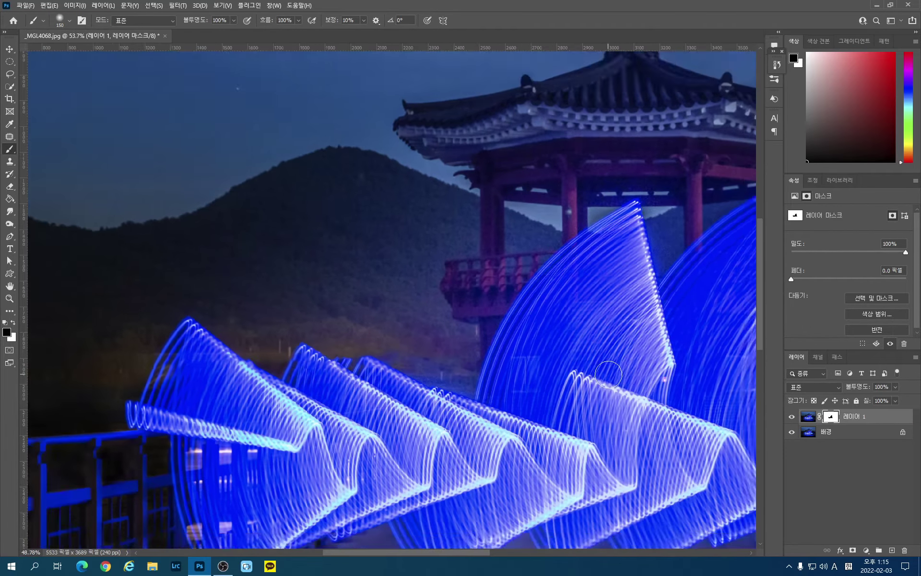
{"action": "scroll", "coordinate": [603, 375], "scroll_direction": "down", "scroll_amount": 2}
{"action": "scroll", "coordinate": [451, 309], "scroll_direction": "up", "scroll_amount": 3}
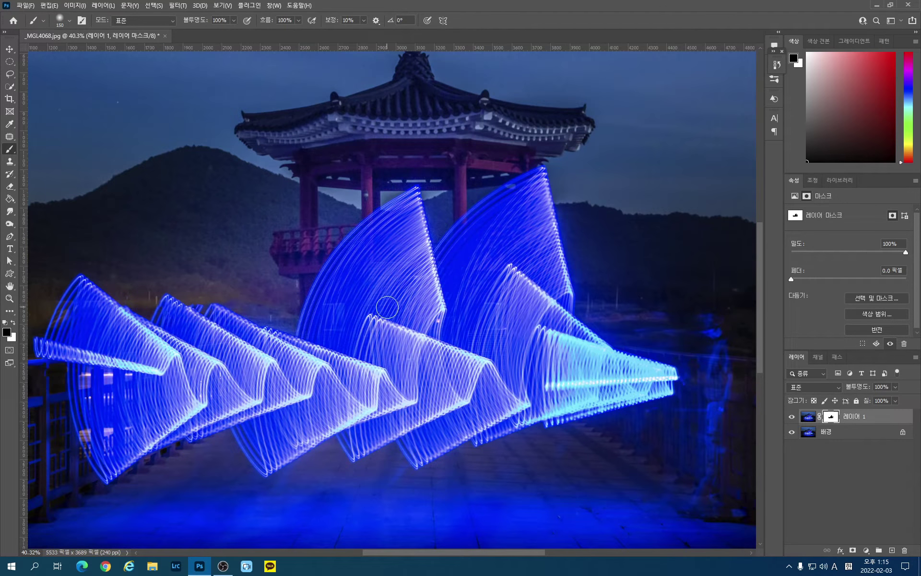
{"action": "scroll", "coordinate": [304, 292], "scroll_direction": "up", "scroll_amount": 3}
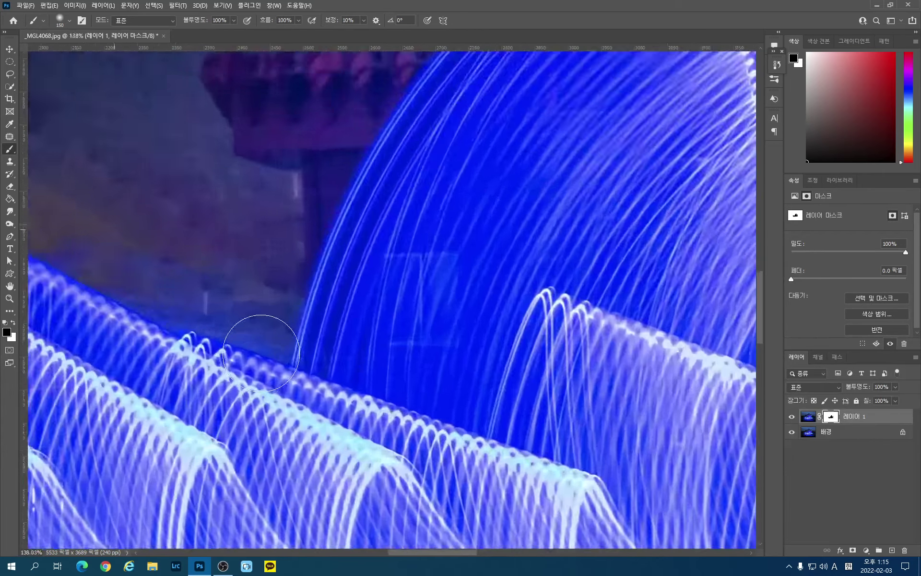
{"action": "scroll", "coordinate": [257, 339], "scroll_direction": "up", "scroll_amount": 2}
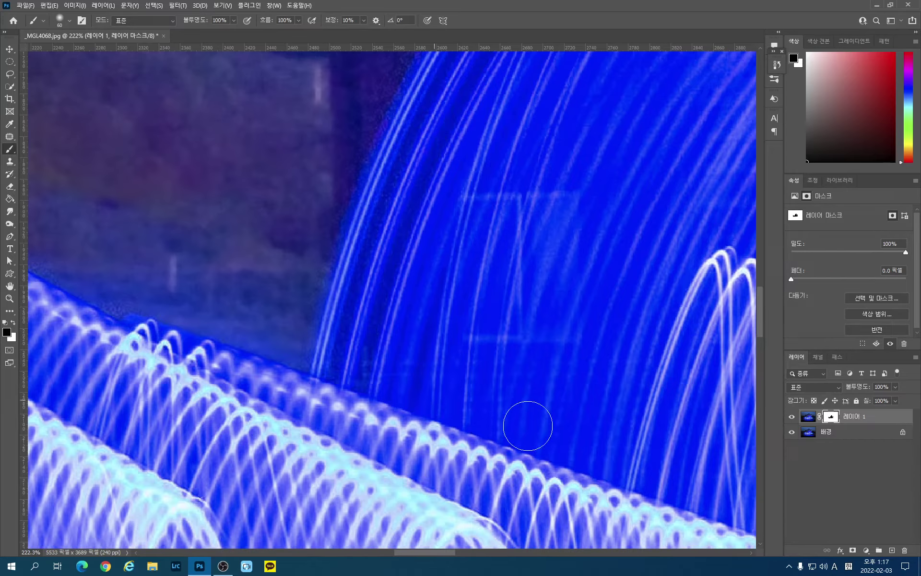
Toggle the masked layer's visibility to compare the noise around the light trails.
{"action": "left_click", "coordinate": [792, 416]}
{"action": "left_click", "coordinate": [792, 417]}
{"action": "left_click", "coordinate": [792, 418]}
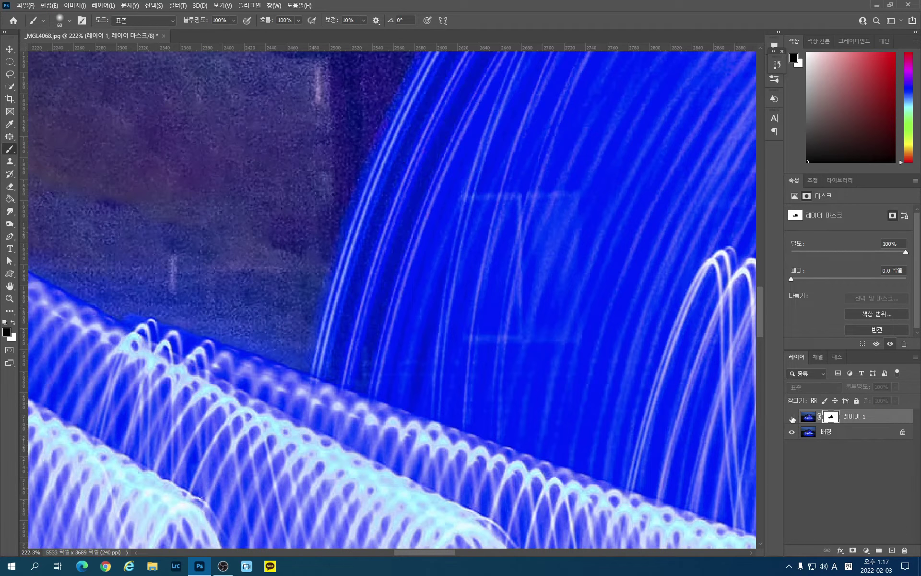
{"action": "left_click", "coordinate": [792, 417]}
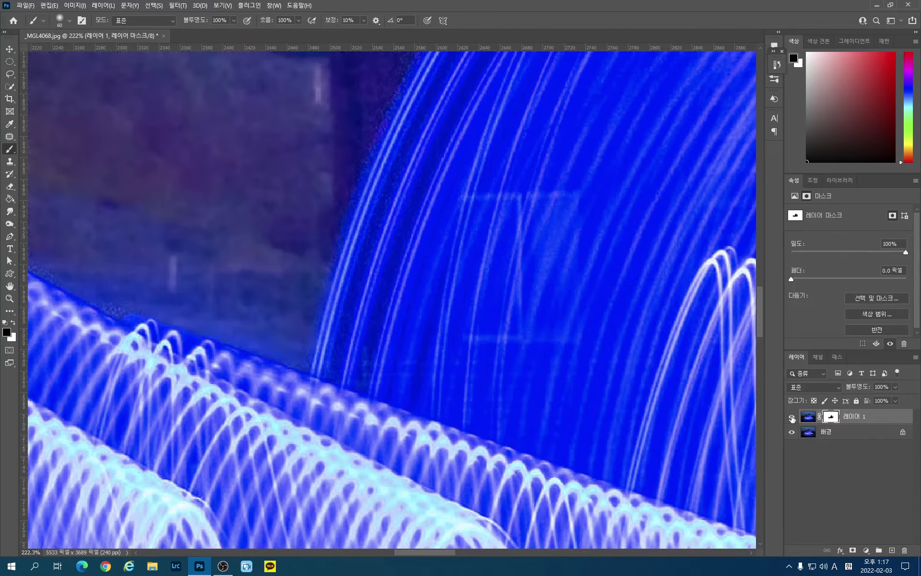
{"action": "left_click", "coordinate": [792, 418]}
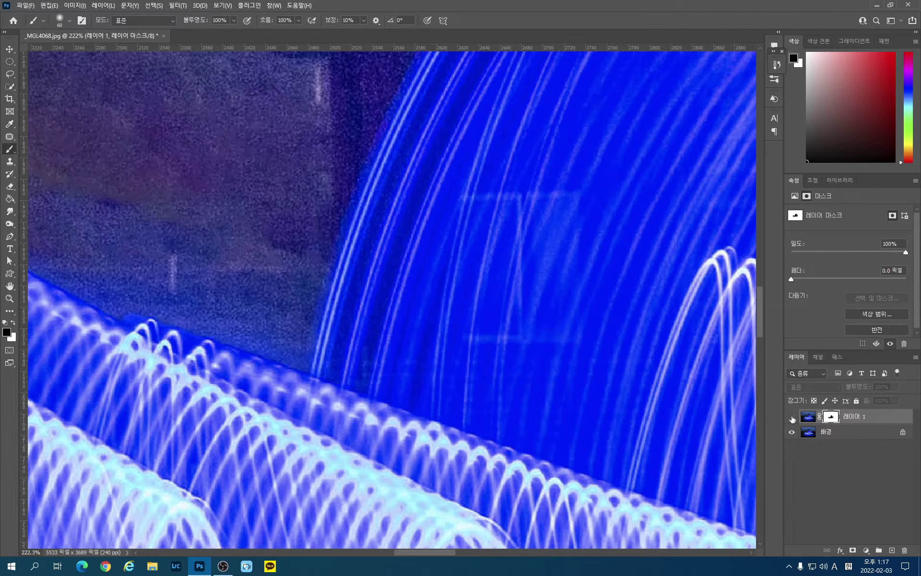
{"action": "left_click", "coordinate": [792, 418]}
Duplicate the background layer and select the blue light trails with the Object Selection tool.
{"action": "scroll", "coordinate": [384, 307], "scroll_direction": "down", "scroll_amount": 5}
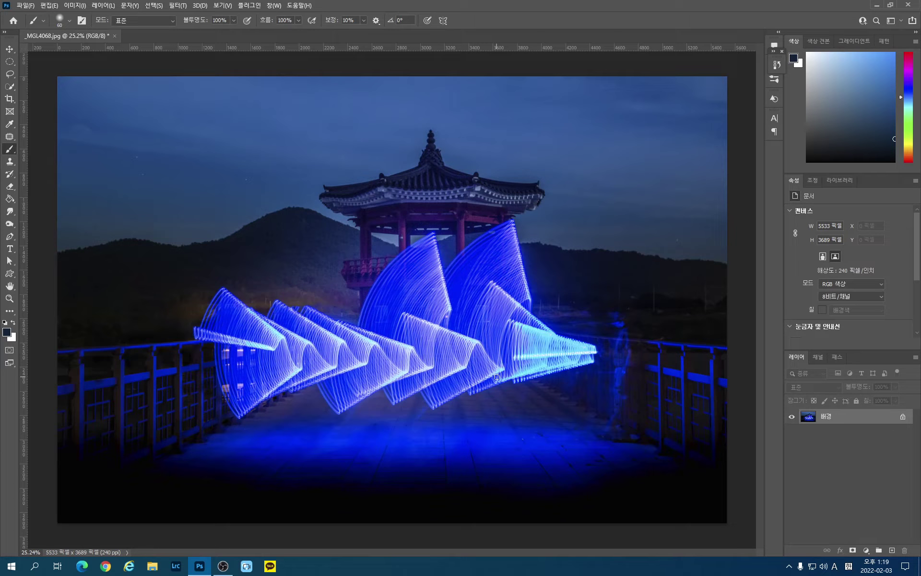
{"action": "key", "text": "ctrl+j"}
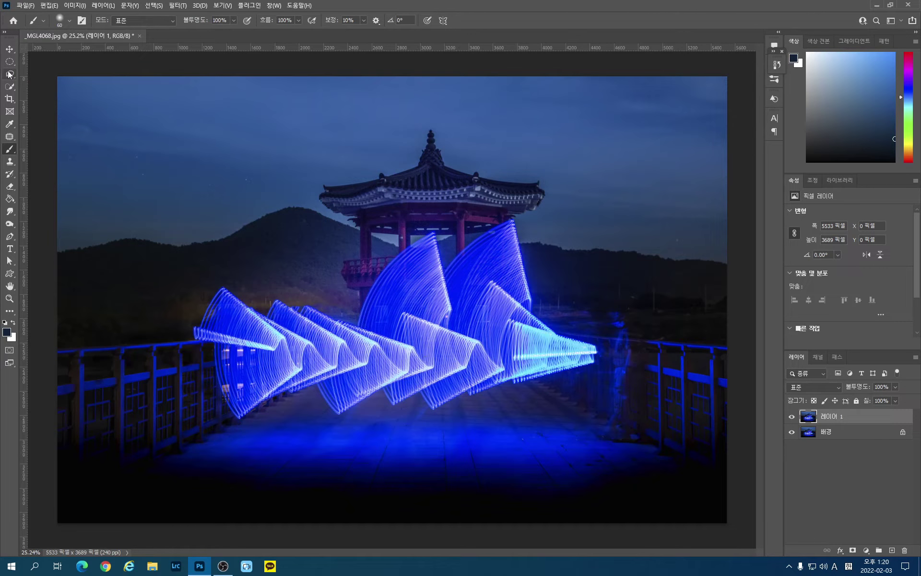
{"action": "left_click", "coordinate": [9, 87]}
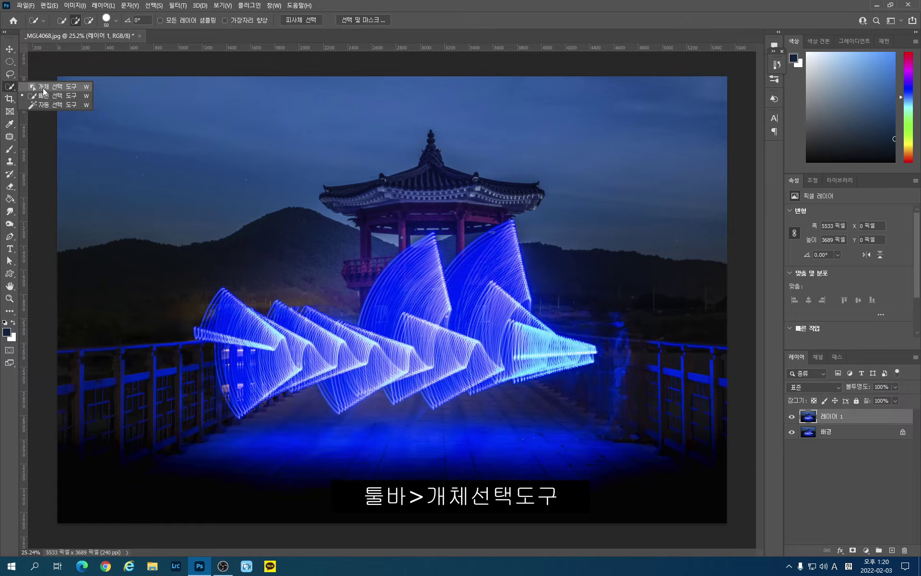
{"action": "left_click", "coordinate": [44, 88]}
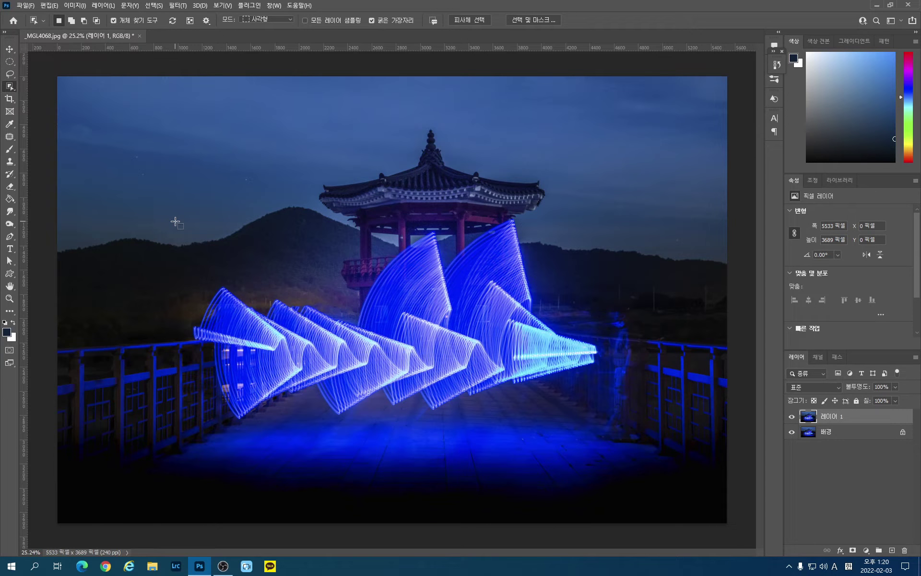
{"action": "mouse_move", "coordinate": [175, 221]}
{"action": "left_mouse_down"}
{"action": "mouse_move", "coordinate": [542, 236]}
{"action": "mouse_move", "coordinate": [600, 424]}
{"action": "left_mouse_up"}
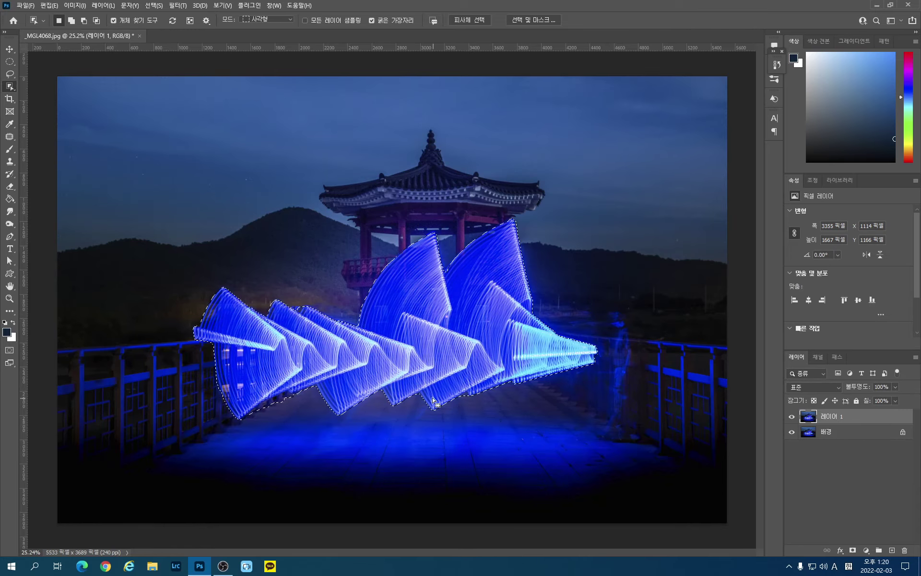
Invert the selection to cover everything except the light trails.
{"action": "scroll", "coordinate": [418, 349], "scroll_direction": "down", "scroll_amount": 1}
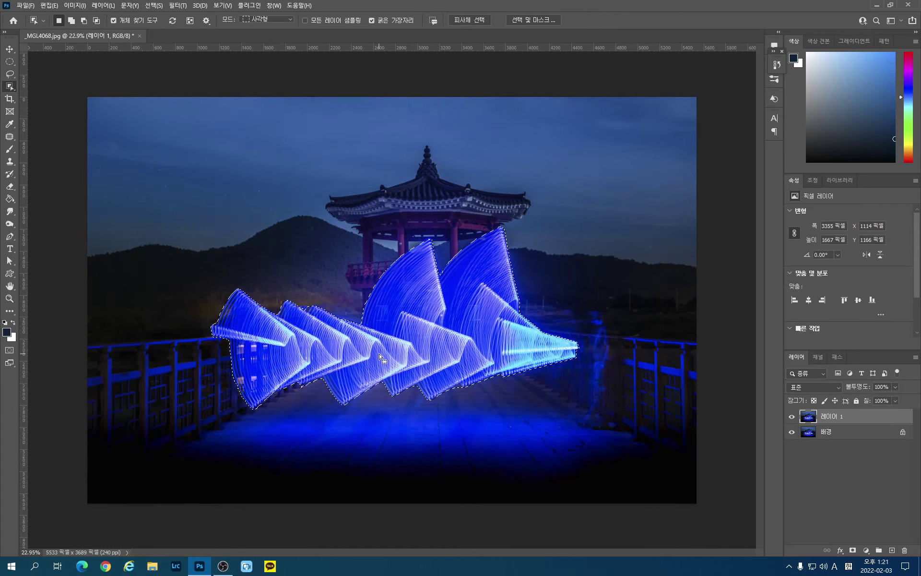
{"action": "scroll", "coordinate": [381, 357], "scroll_direction": "down", "scroll_amount": 1}
{"action": "key", "text": "shift+w"}
{"action": "key", "text": "ctrl+shift+i"}
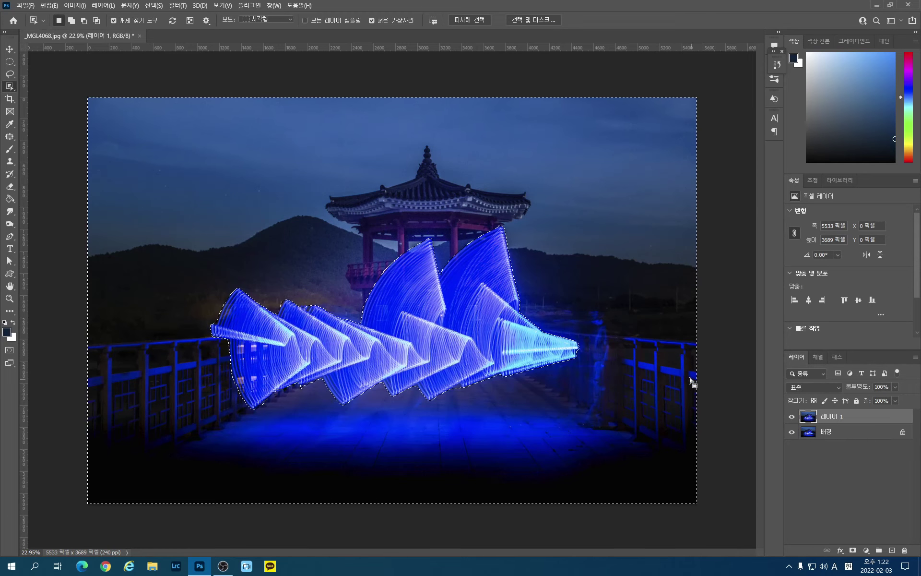
Apply the Dust & Scratches filter to the selected surroundings with radius 3 pixels and threshold 0, and deselect.
{"action": "left_click", "coordinate": [177, 5]}
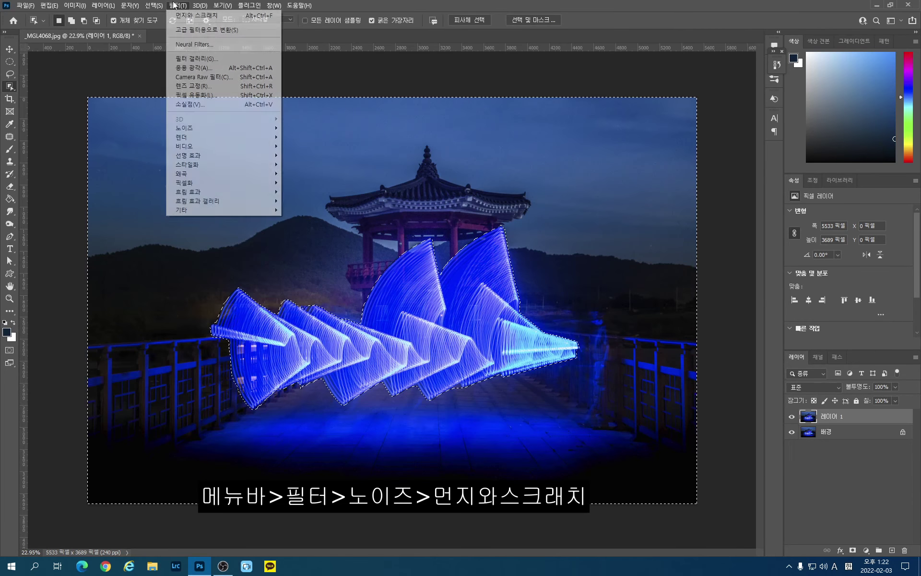
{"action": "mouse_move", "coordinate": [245, 128]}
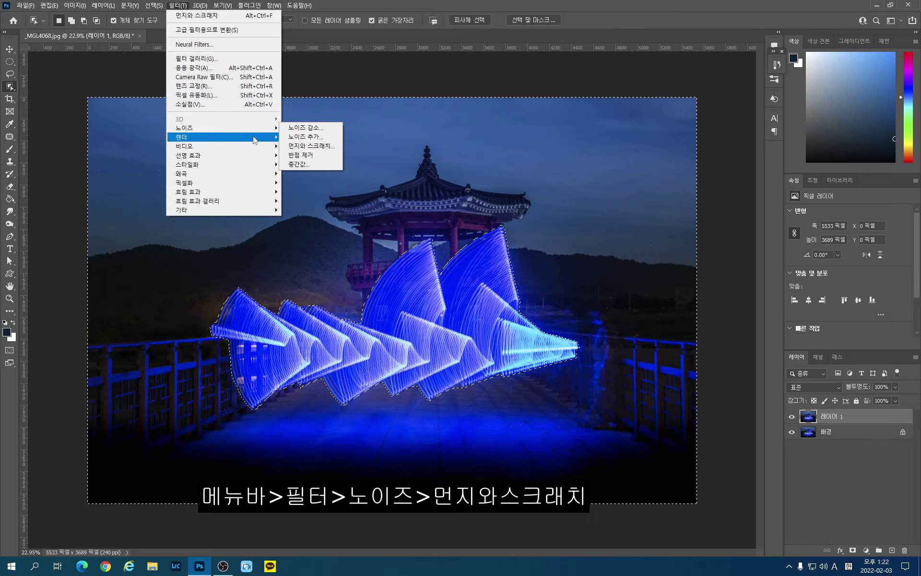
{"action": "left_click", "coordinate": [290, 147]}
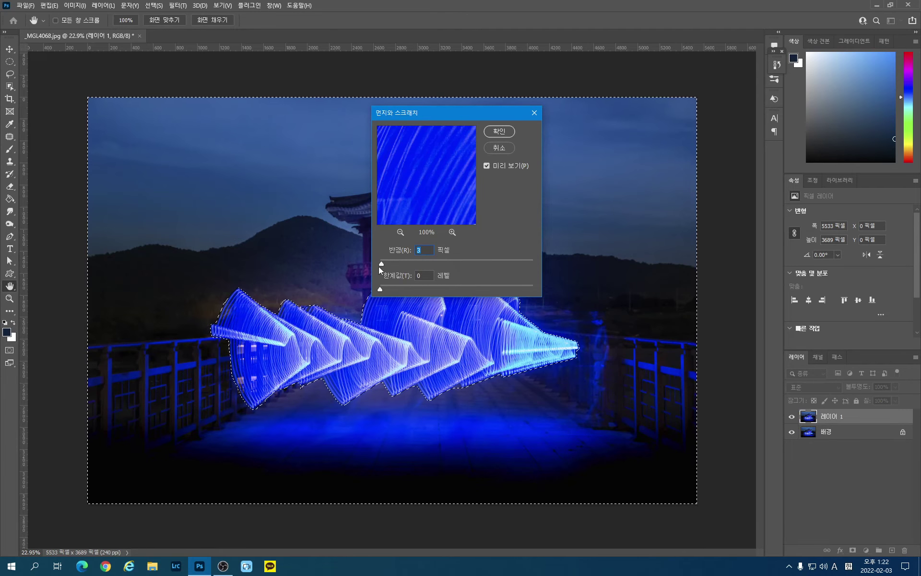
{"action": "left_click", "coordinate": [495, 130]}
{"action": "key", "text": "w"}
{"action": "key", "text": "ctrl+d"}
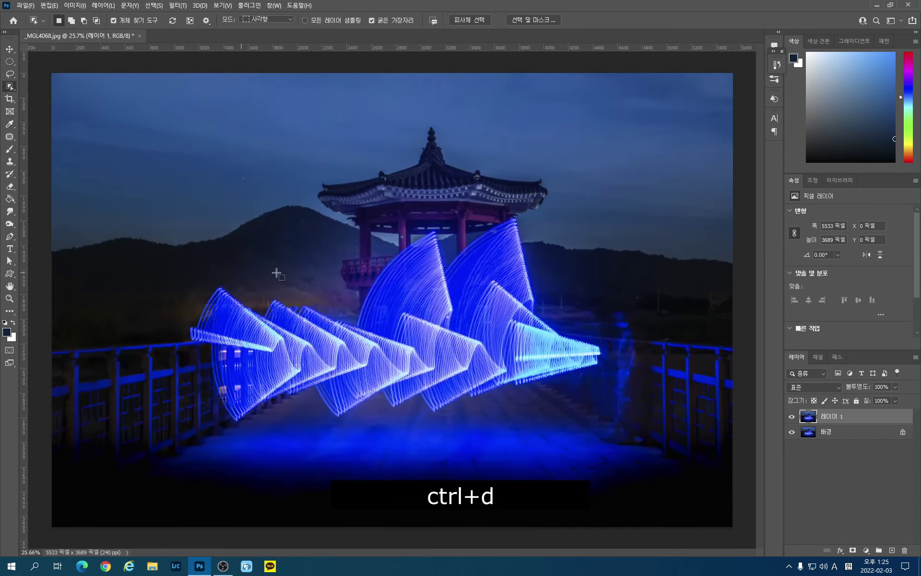
Compare the mountainside and pavilion with the filtered layer hidden and shown, ending with the whole photo in view.
{"action": "scroll", "coordinate": [276, 272], "scroll_direction": "up", "scroll_amount": 6}
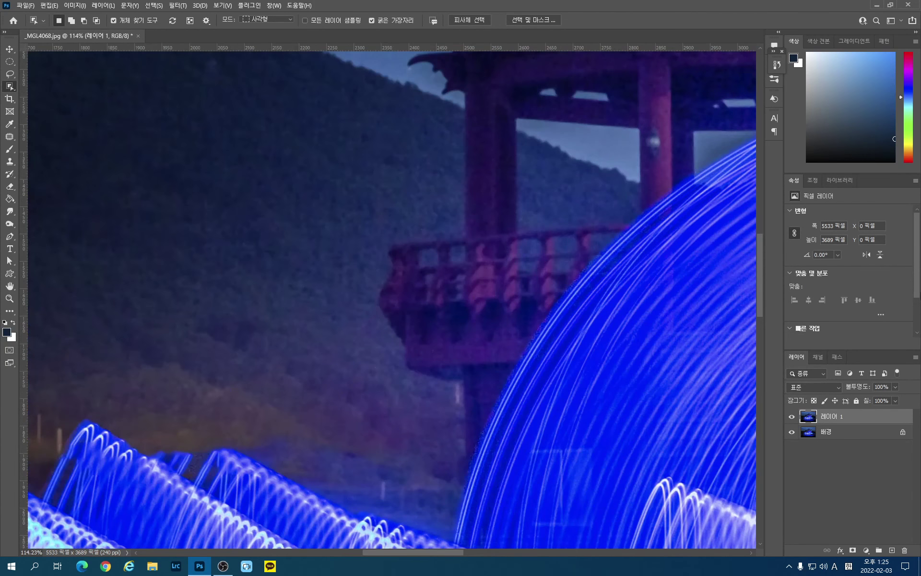
{"action": "left_click", "coordinate": [791, 418]}
{"action": "left_click", "coordinate": [791, 417]}
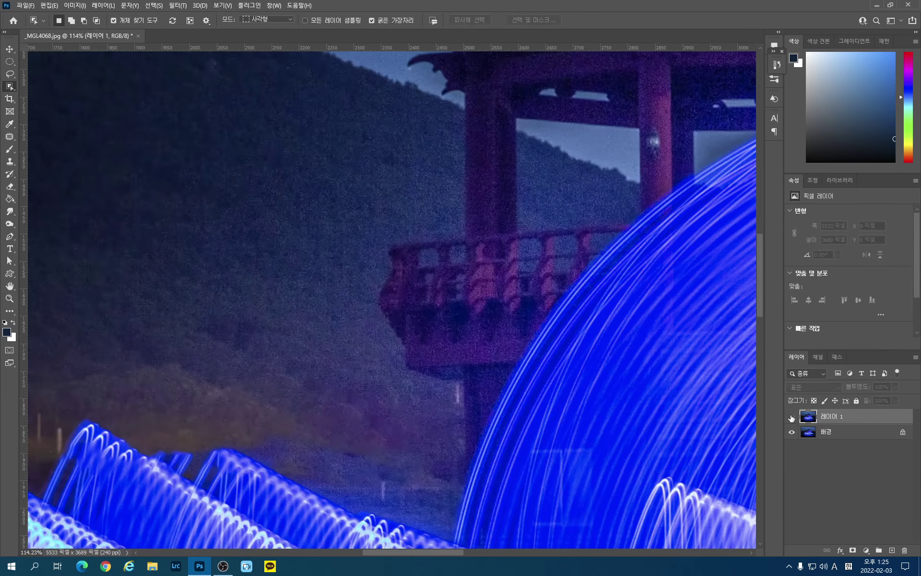
{"action": "key", "text": "ctrl+0"}
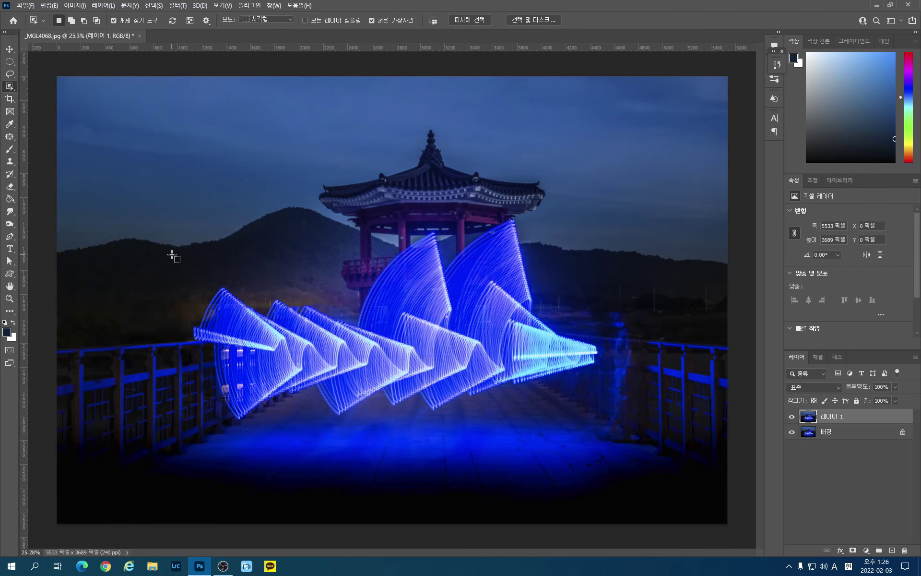